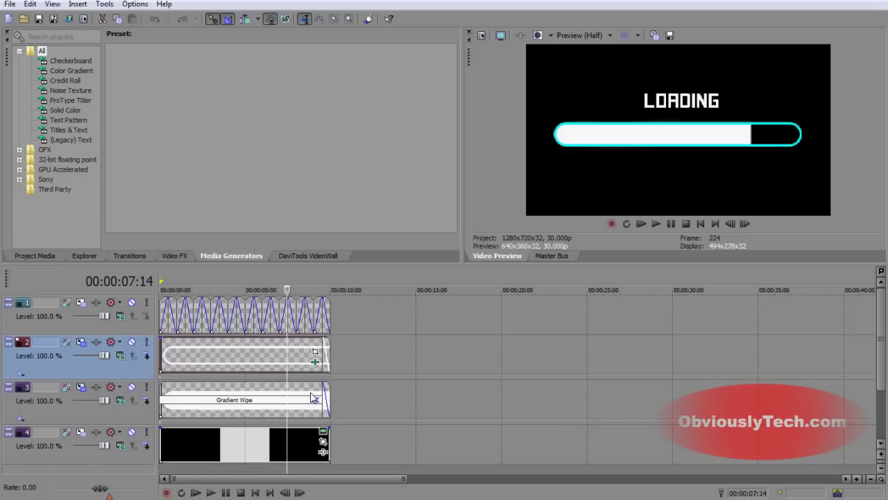
Save the project as 'Loading Bar Intro', overwriting the existing .veg file.
click(306, 345)
click(10, 4)
click(44, 76)
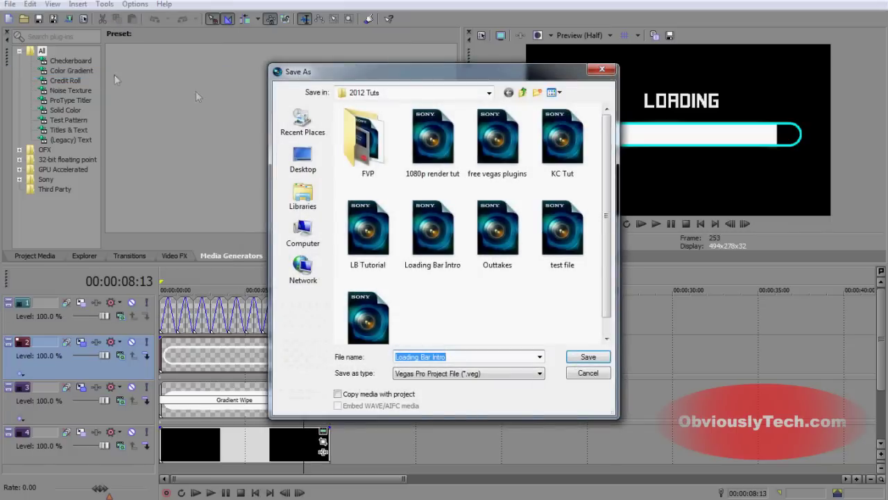
click(445, 257)
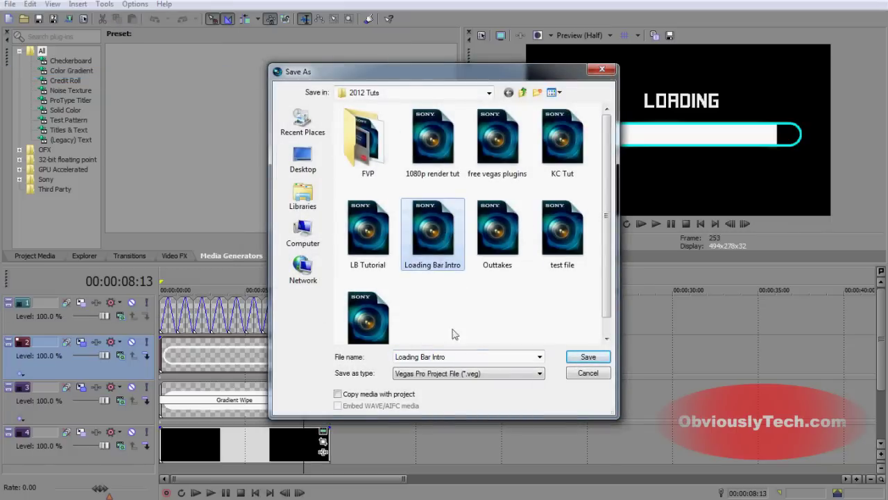
click(589, 357)
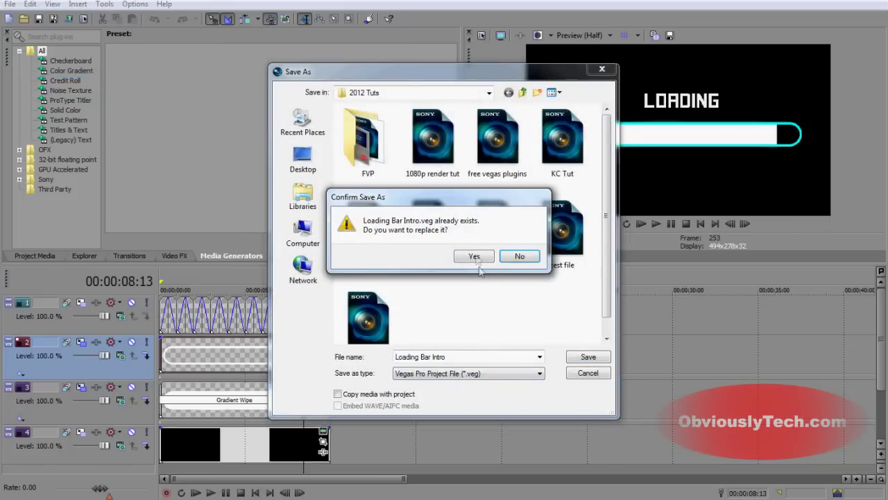
click(474, 257)
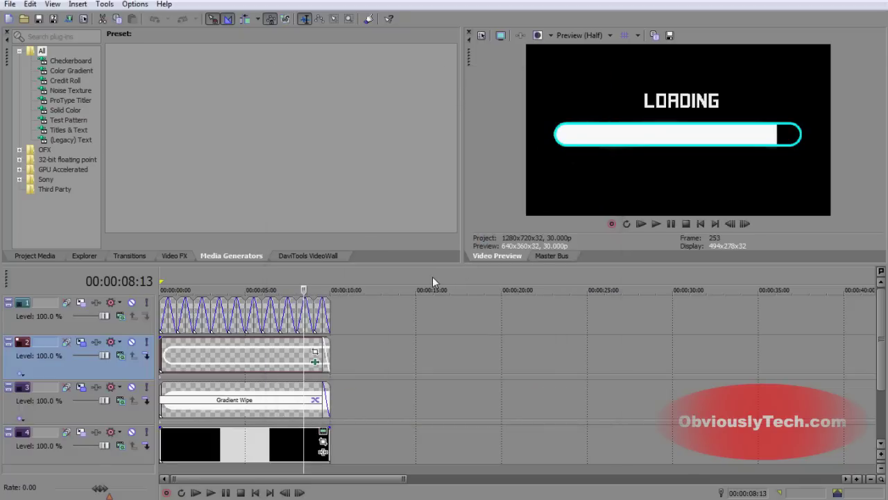
key(alt+Tab)
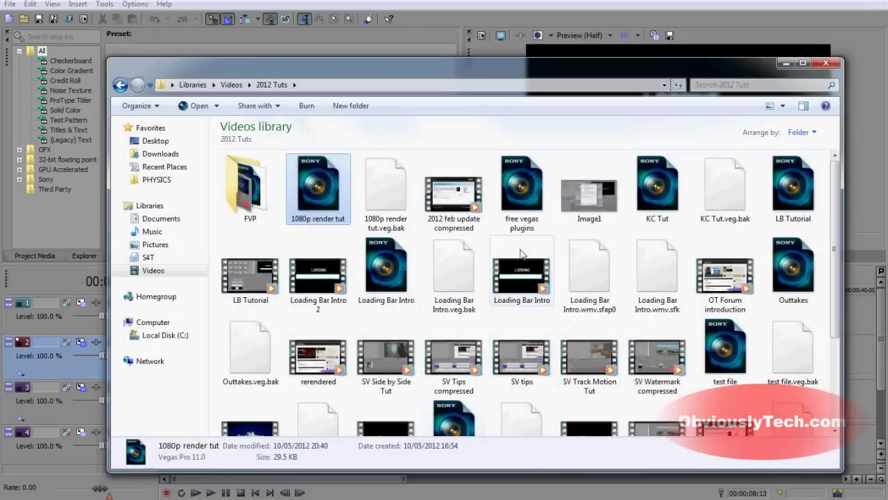
click(400, 287)
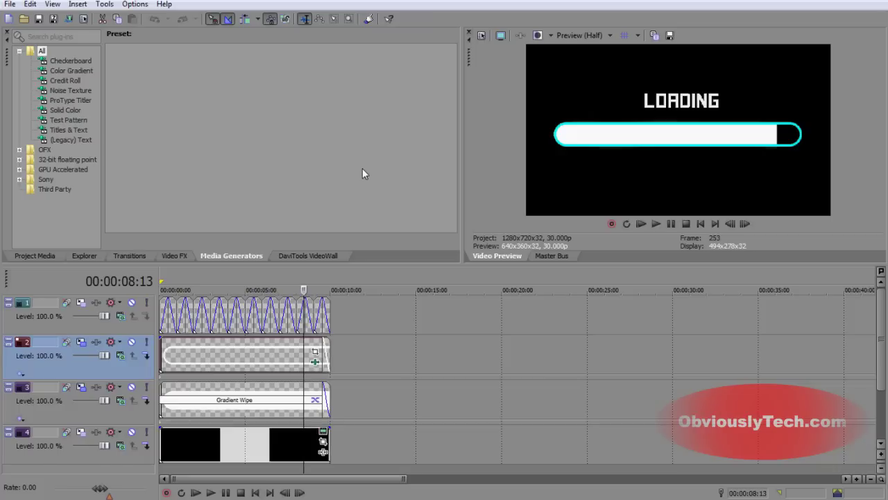
Select track 1's wavy event, zoom in around 08:15, and bring up its context menu.
click(312, 155)
click(305, 322)
scroll(305, 322, up, 4)
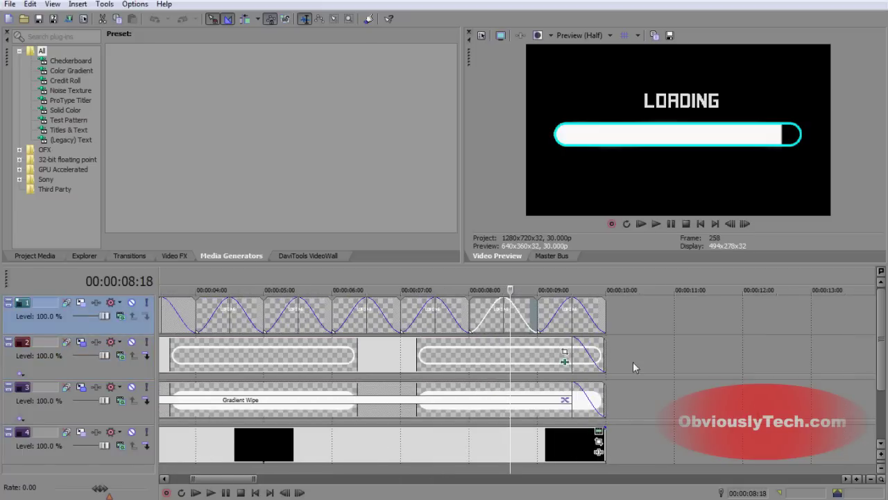
click(507, 326)
click(503, 326)
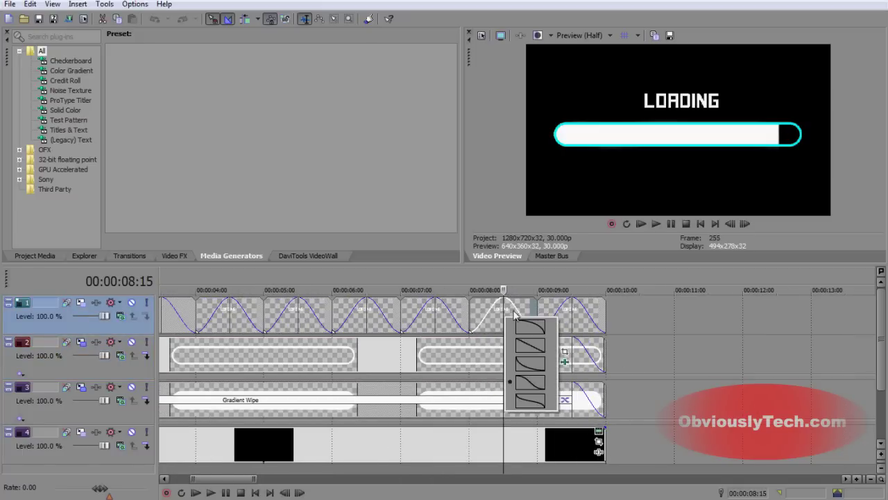
right_click(519, 309)
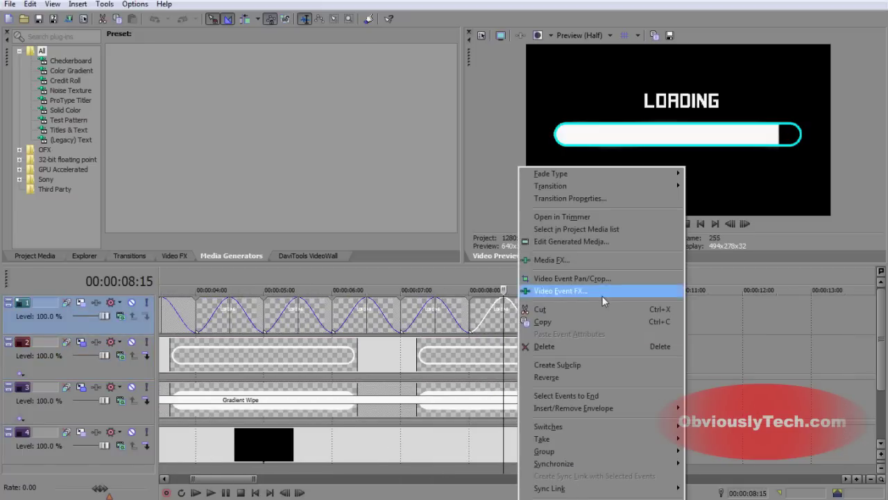
Open the title's media generator settings and give the LOADING text a thin outline.
click(600, 260)
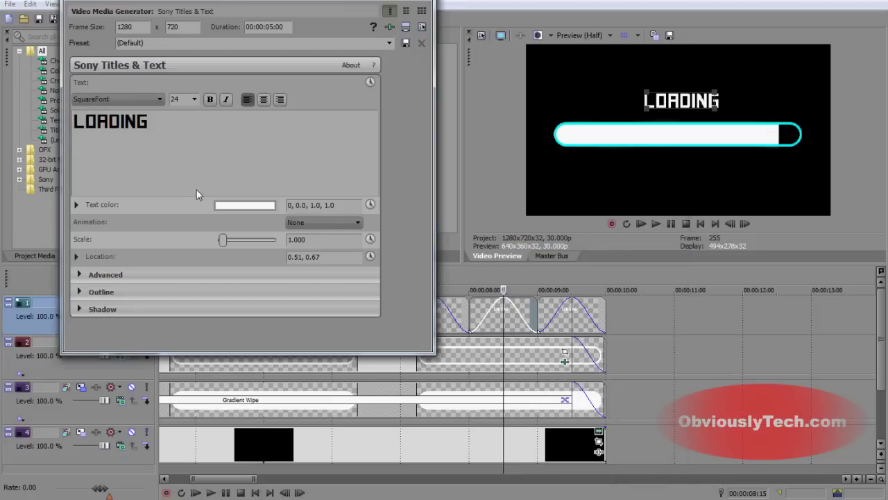
click(77, 294)
drag(423, 205, 421, 236)
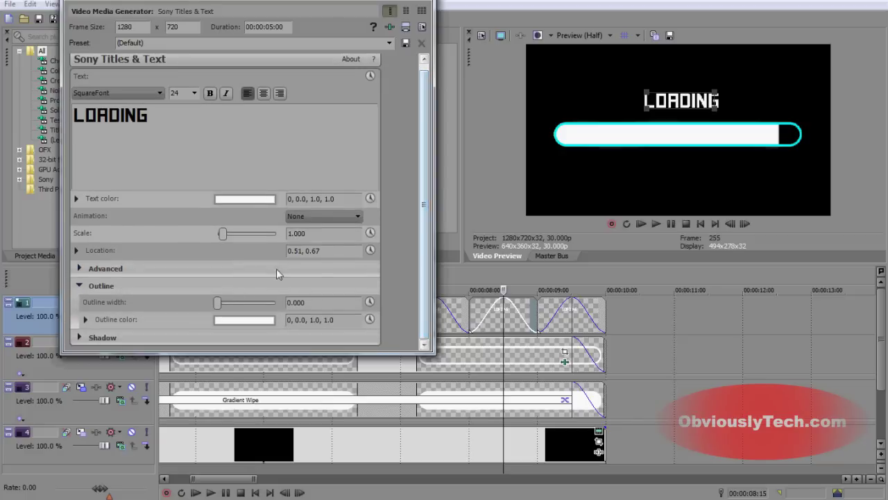
drag(217, 303, 250, 303)
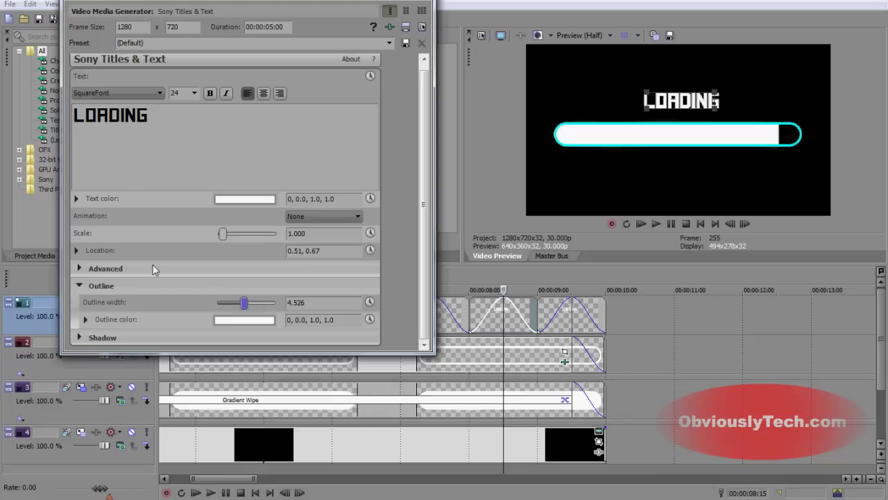
Look over the title's shadow colour settings, then collapse them.
click(78, 285)
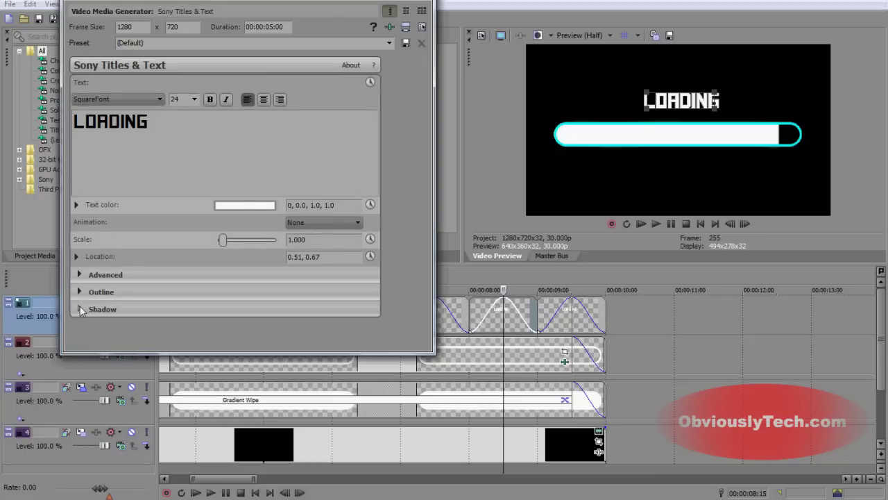
click(78, 308)
scroll(421, 274, down, 2)
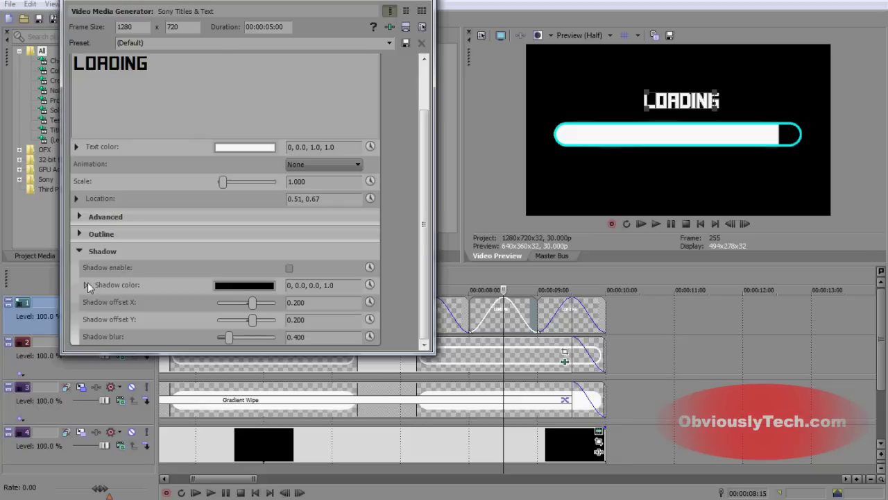
click(86, 284)
click(81, 251)
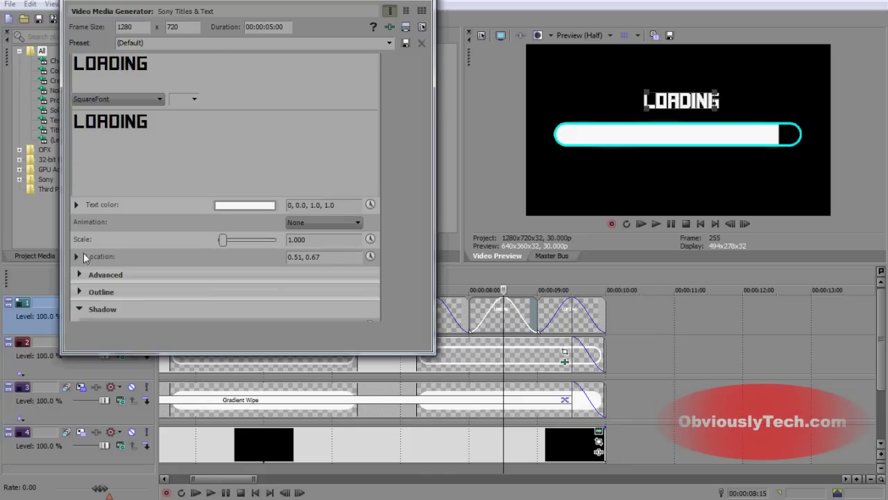
Set the outline width to about 6.316 and its colour to teal (170, 0.96, 0.93).
click(80, 293)
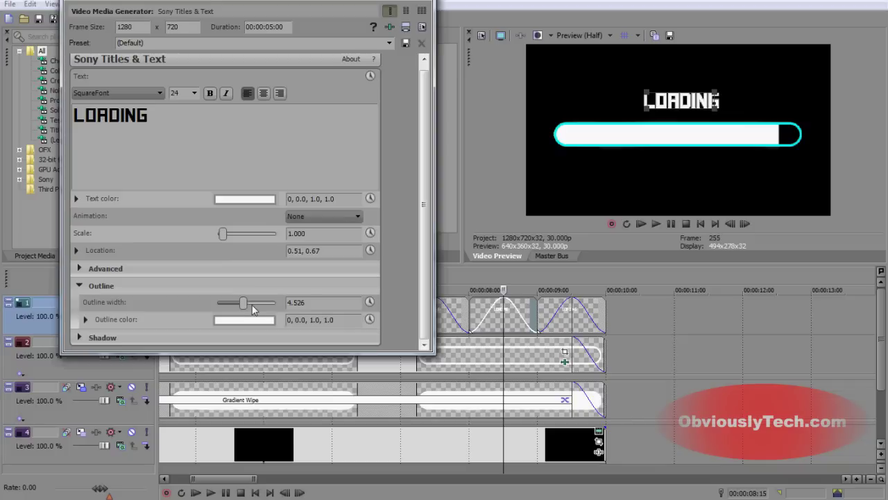
drag(242, 305, 255, 308)
click(258, 319)
click(262, 376)
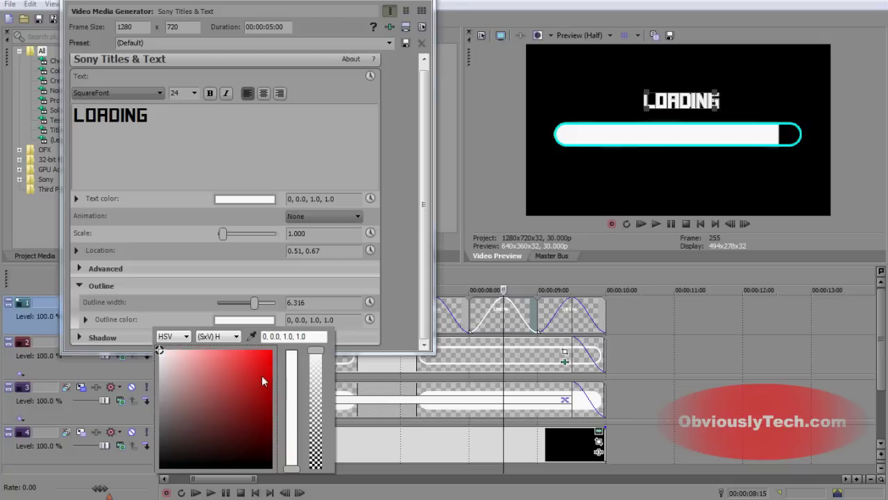
click(288, 401)
drag(260, 372, 268, 359)
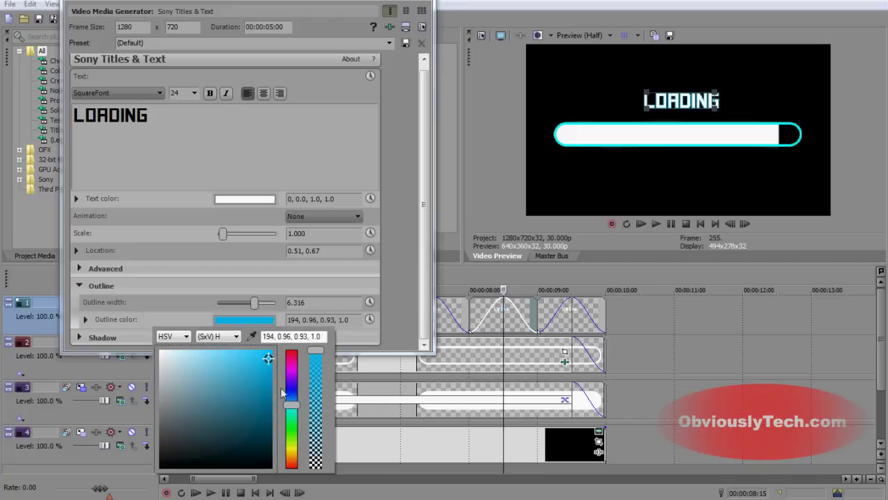
click(291, 413)
click(280, 319)
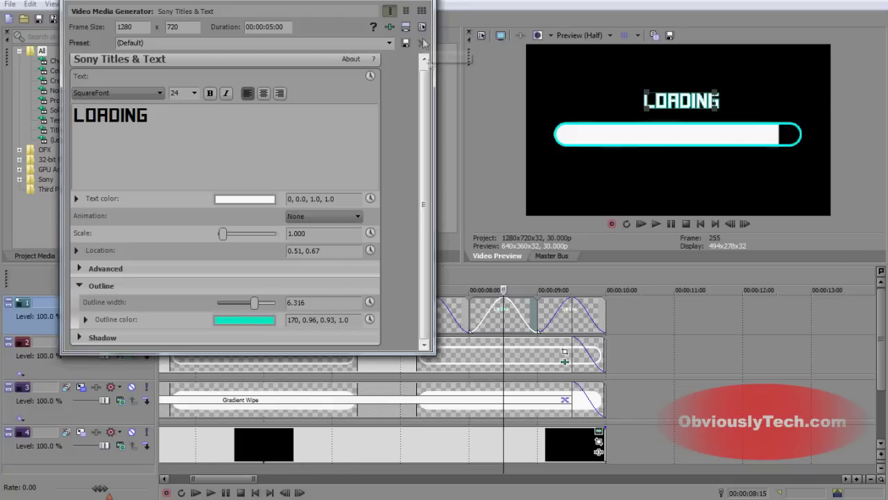
Close the title settings window and reopen the LOADING title's text settings.
click(428, 5)
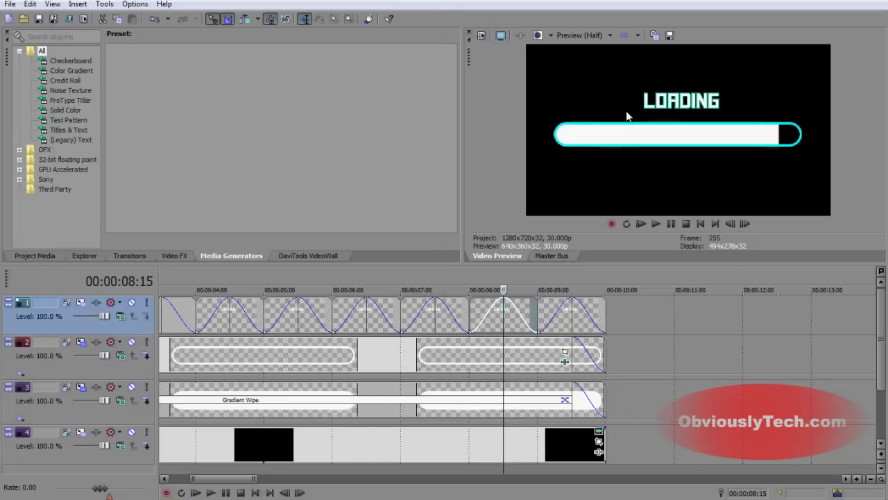
right_click(514, 324)
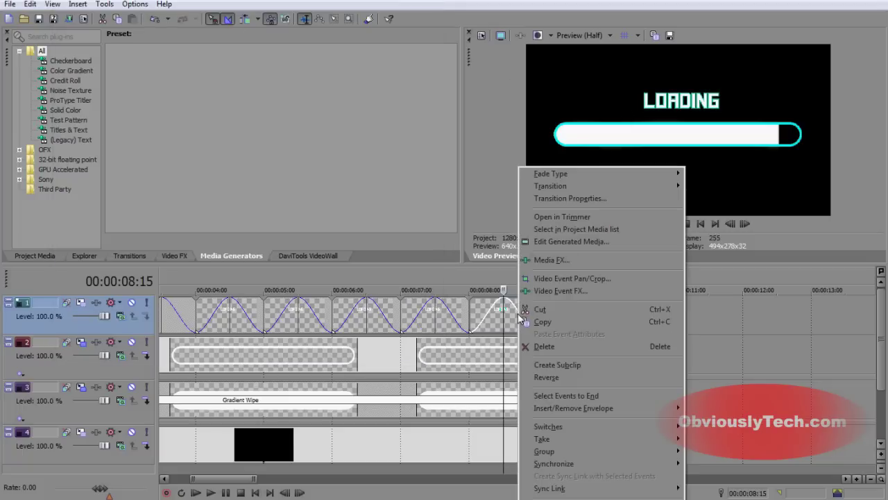
click(575, 240)
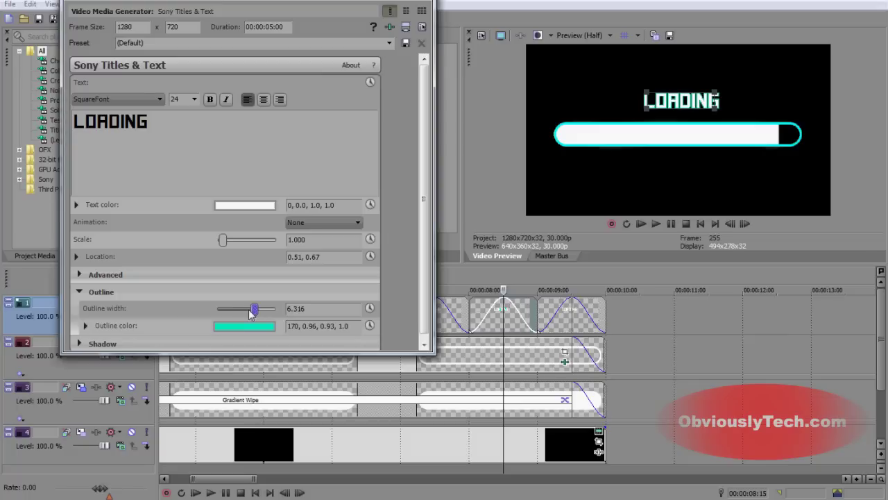
Drop the LOADING outline width to 0, collapse Outline, and close the Video Media Generator.
drag(251, 311, 217, 310)
click(81, 290)
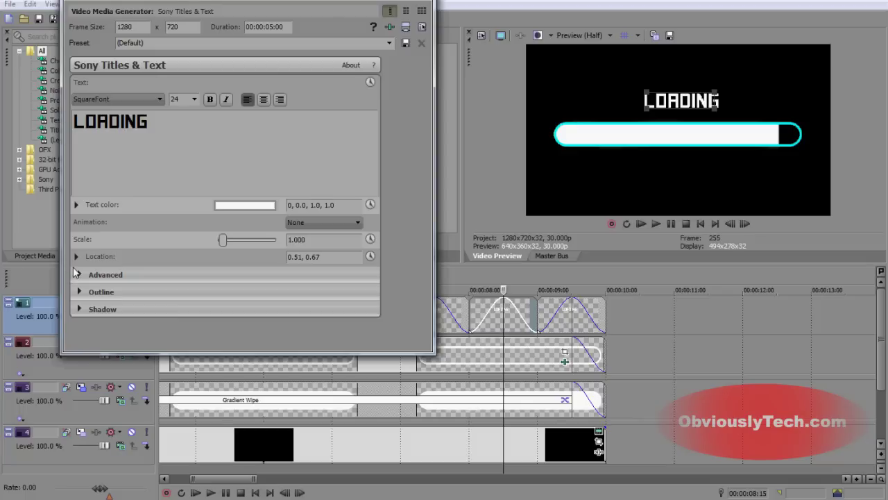
click(429, 3)
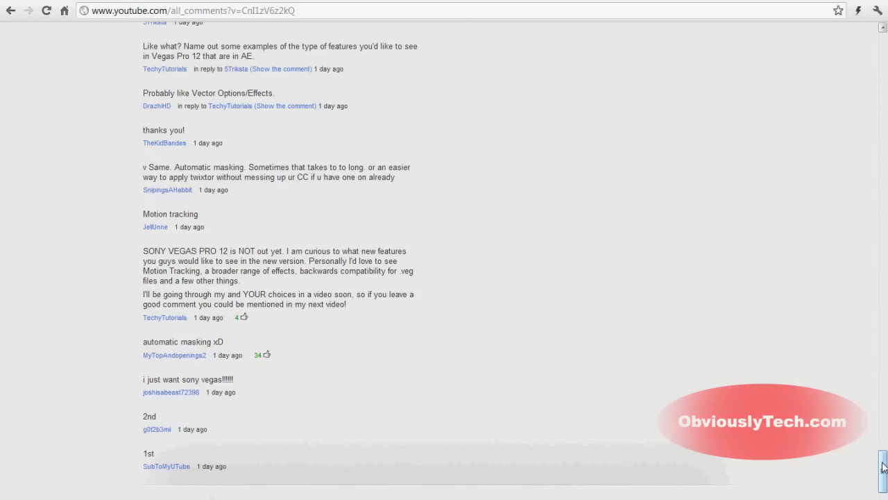
Scroll up through the YouTube comments listing Vegas Pro 12 feature requests.
scroll(884, 467, up, 1)
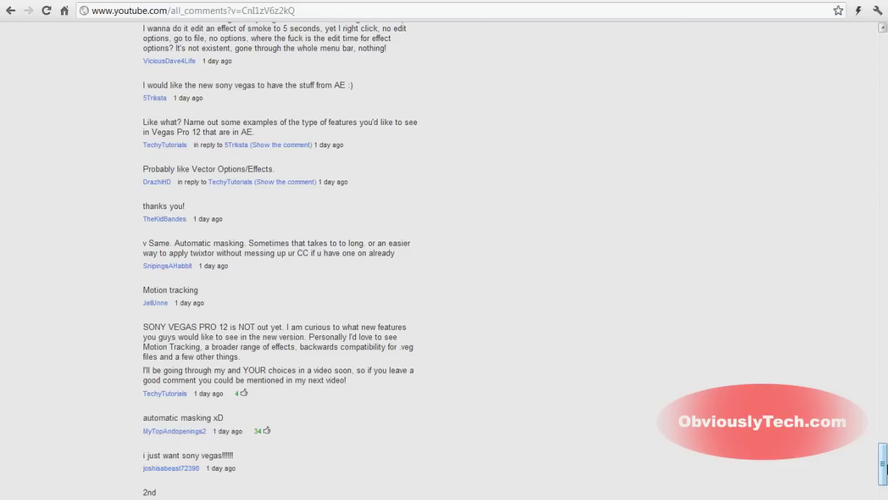
drag(884, 469, 884, 338)
Search the comments for a commenter's username, close the find bar, and scroll near the top.
key(ctrl+f)
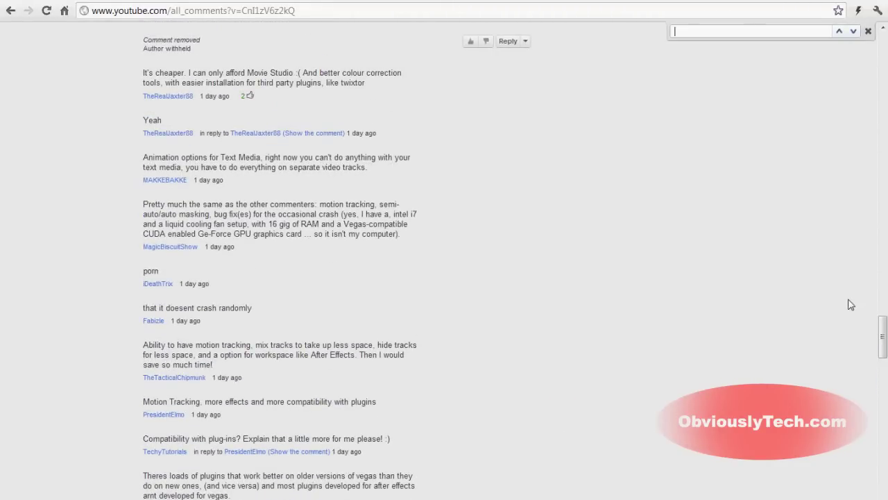
text(alex20)
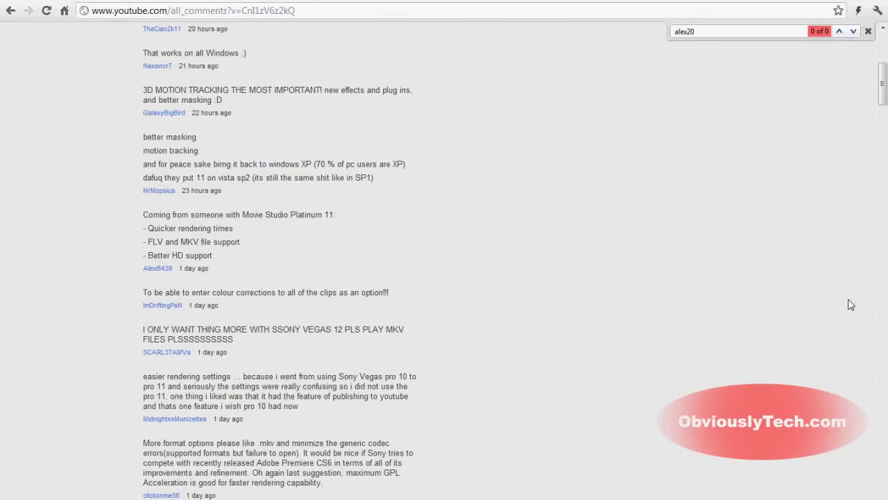
click(868, 31)
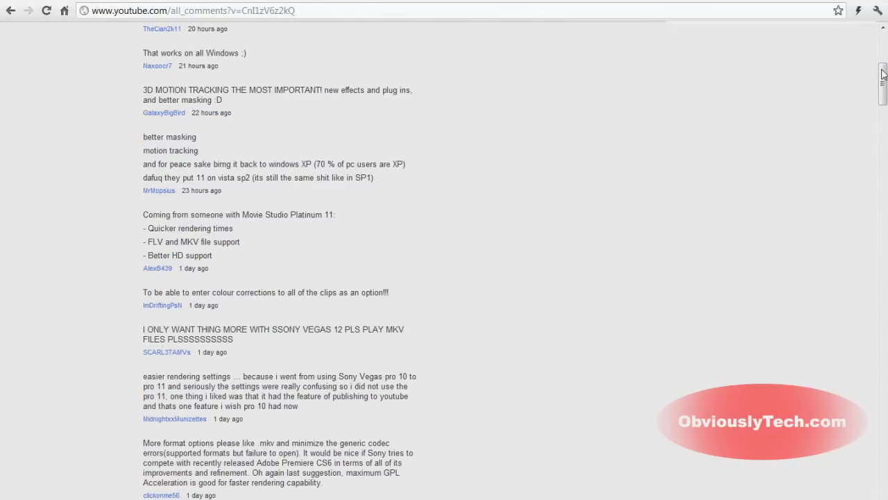
drag(883, 74, 885, 208)
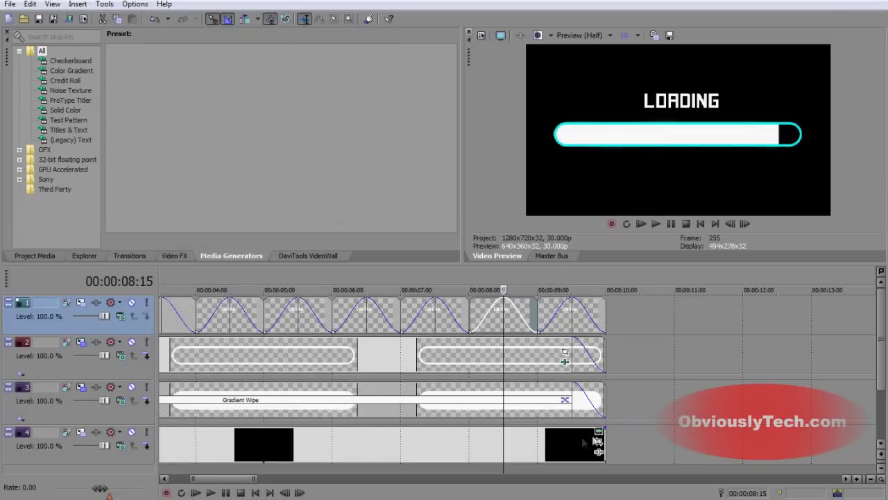
Enable Mask with the Anchor Creation tool in Sony Solid Color 5's undocked Pan/Crop window.
click(599, 442)
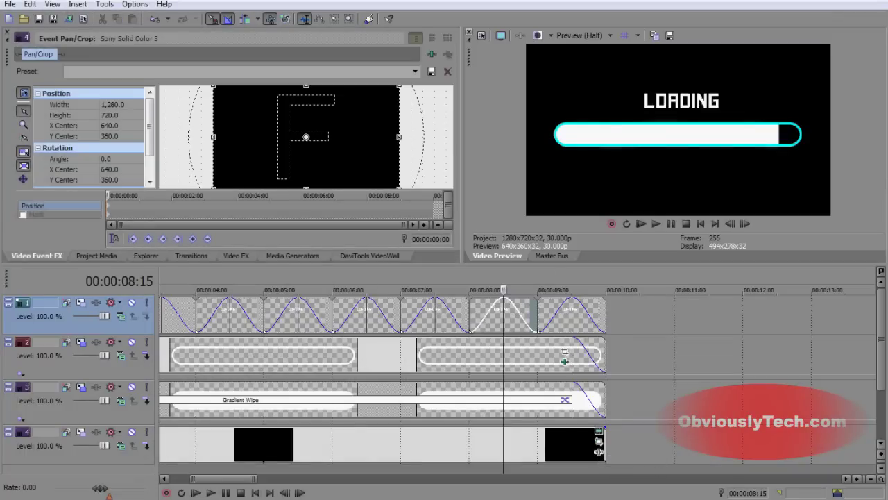
drag(9, 73, 14, 41)
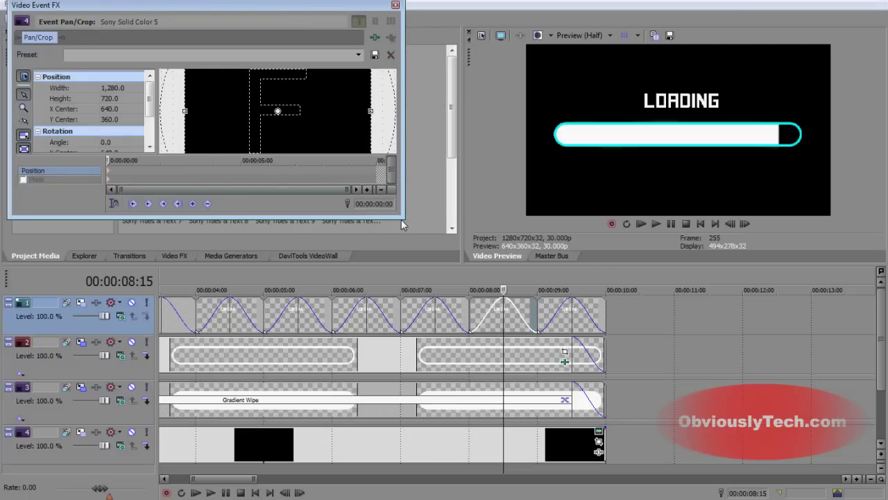
drag(402, 224, 482, 323)
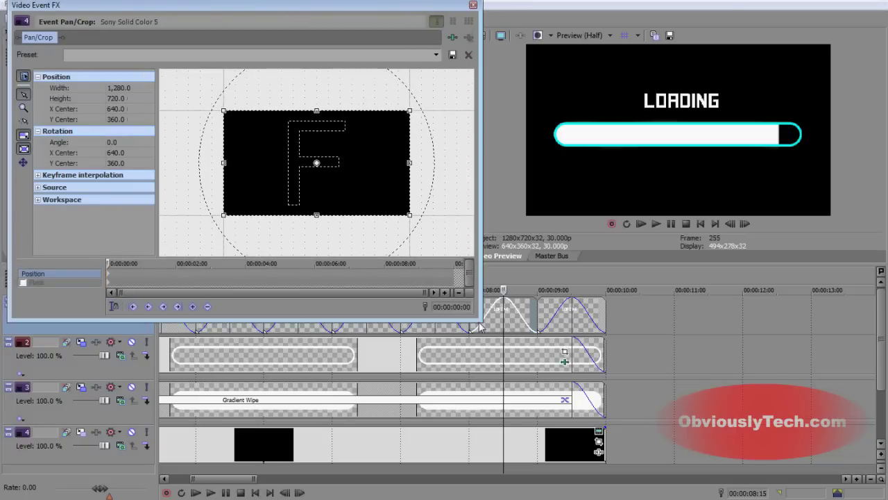
click(22, 282)
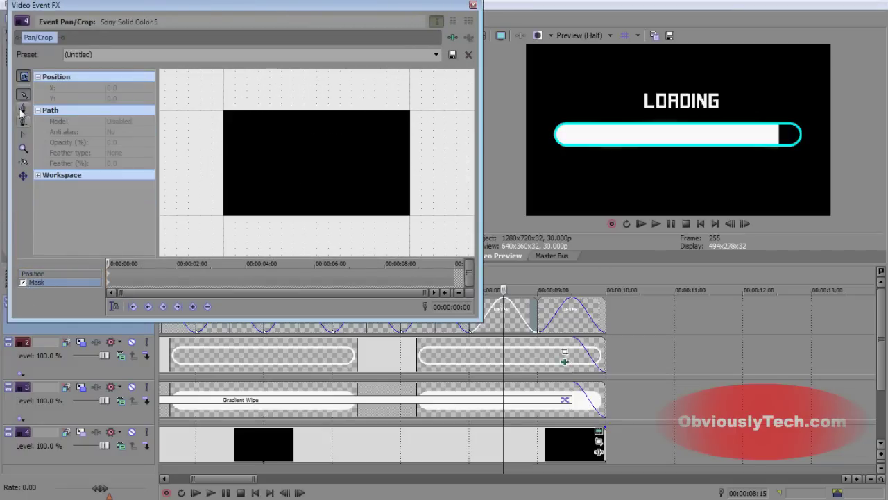
click(22, 109)
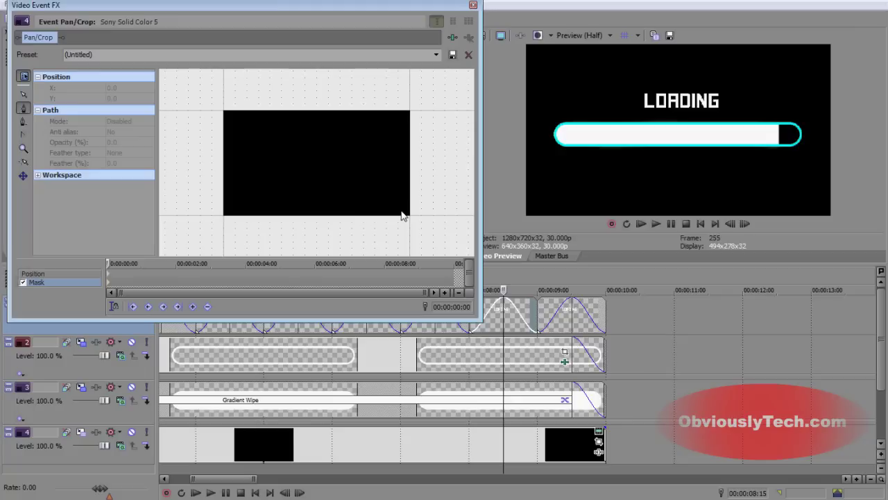
click(473, 6)
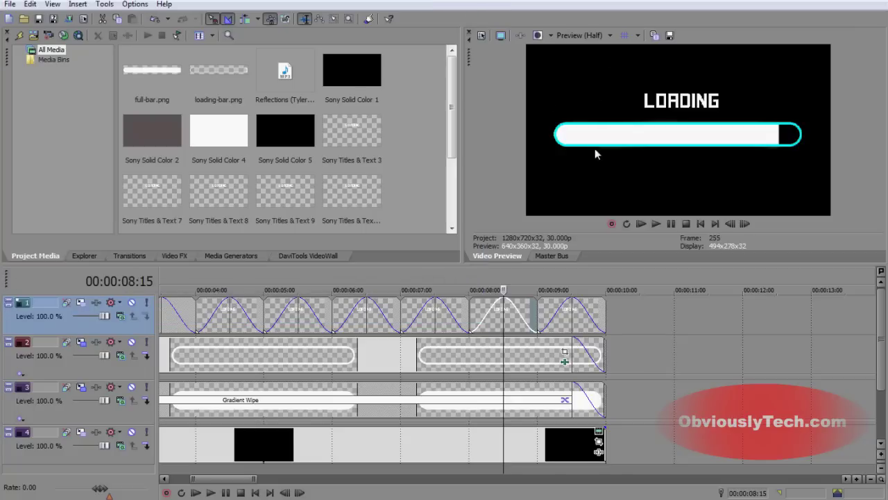
Reopen and close the black solid event's Pan/Crop window twice.
click(597, 450)
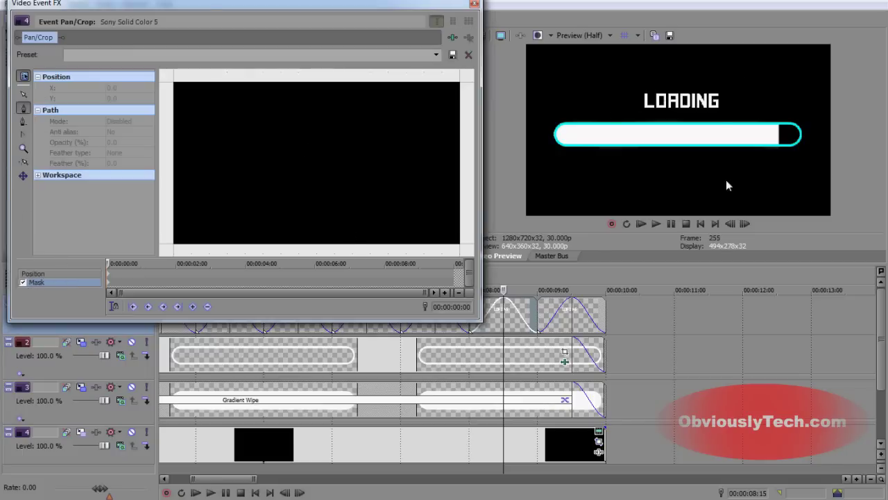
click(474, 4)
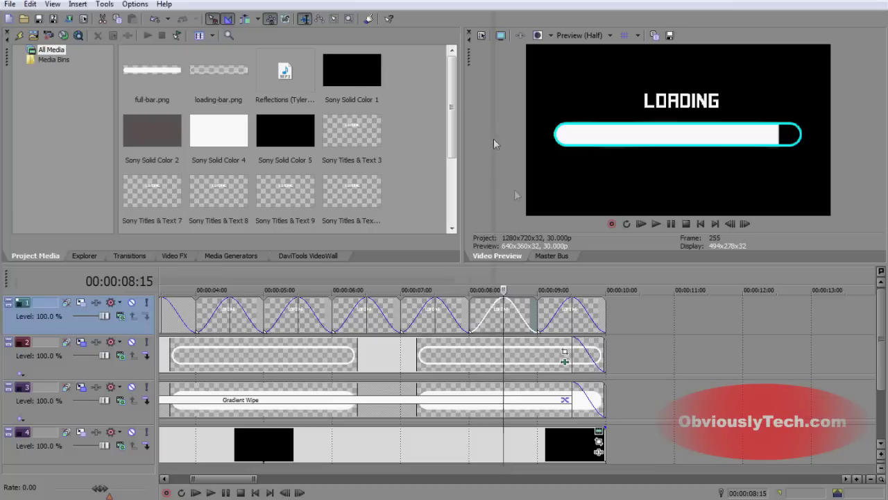
click(599, 441)
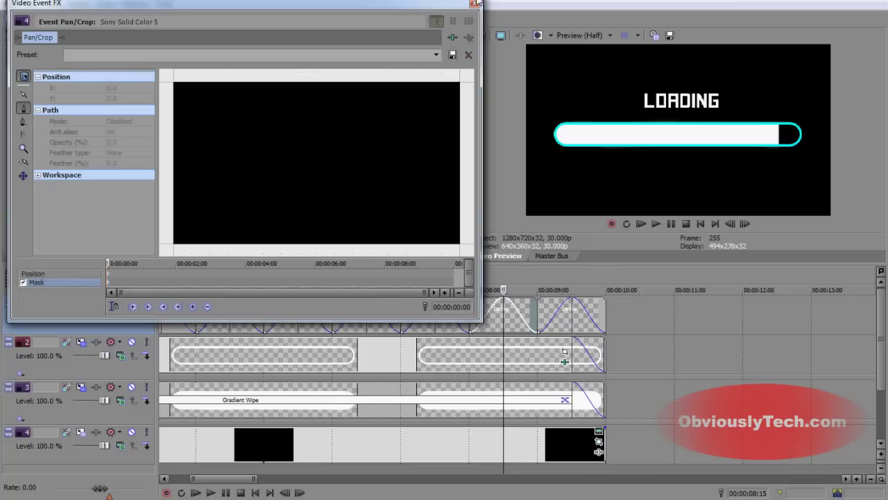
click(475, 4)
Resize the preview, timeline and media panel, then open and close Pan/Crop twice more.
click(461, 165)
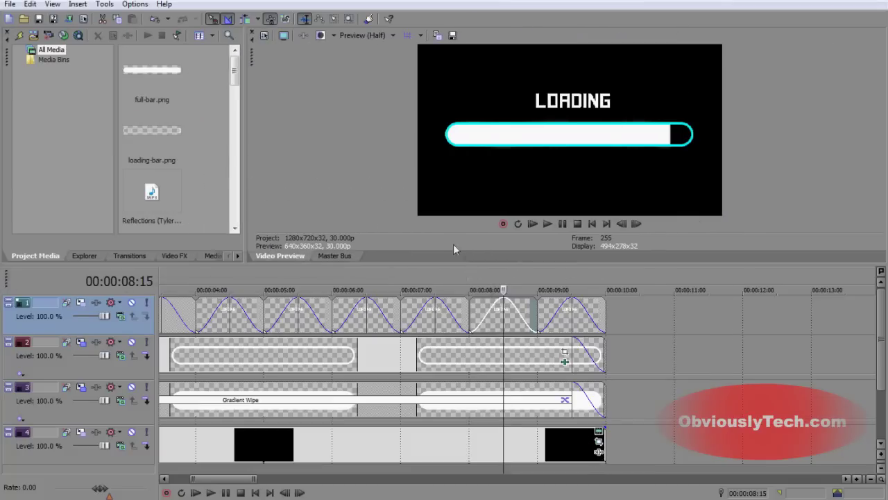
drag(460, 263, 458, 375)
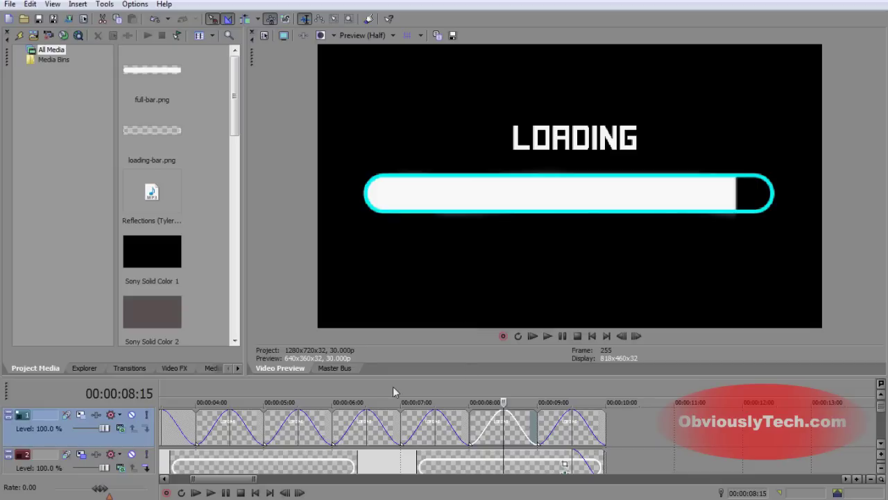
drag(392, 376, 387, 229)
drag(243, 202, 435, 181)
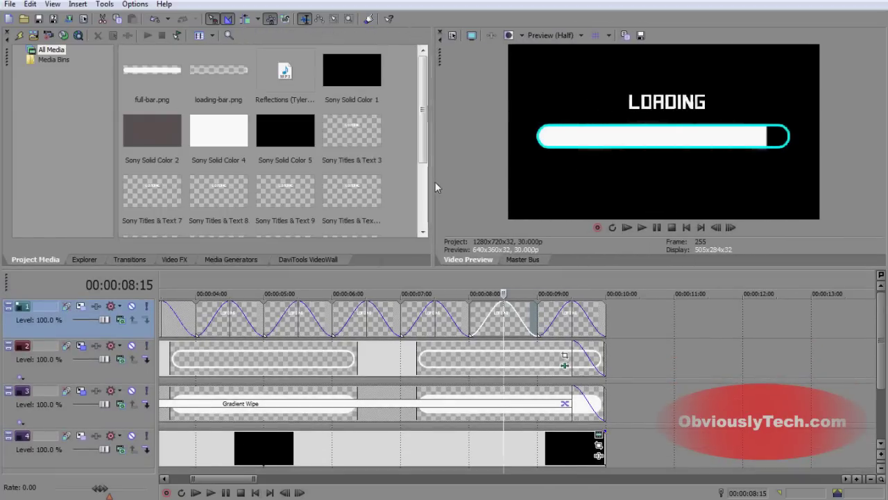
click(598, 445)
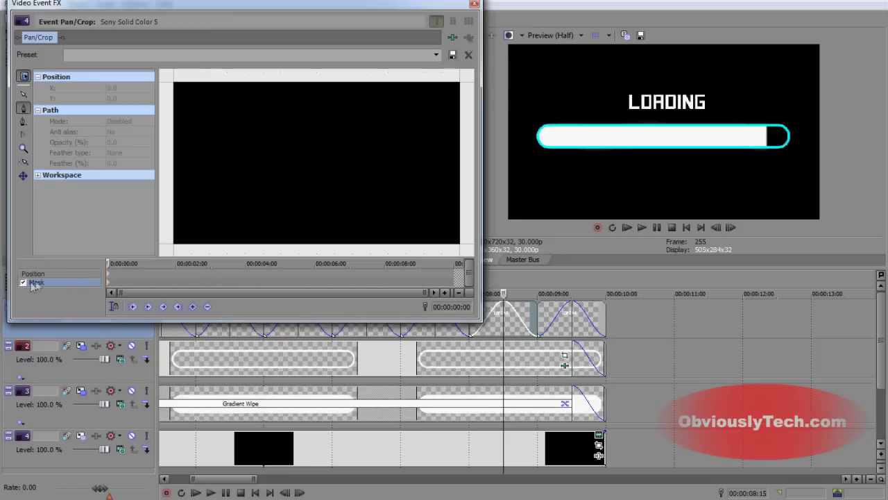
click(473, 5)
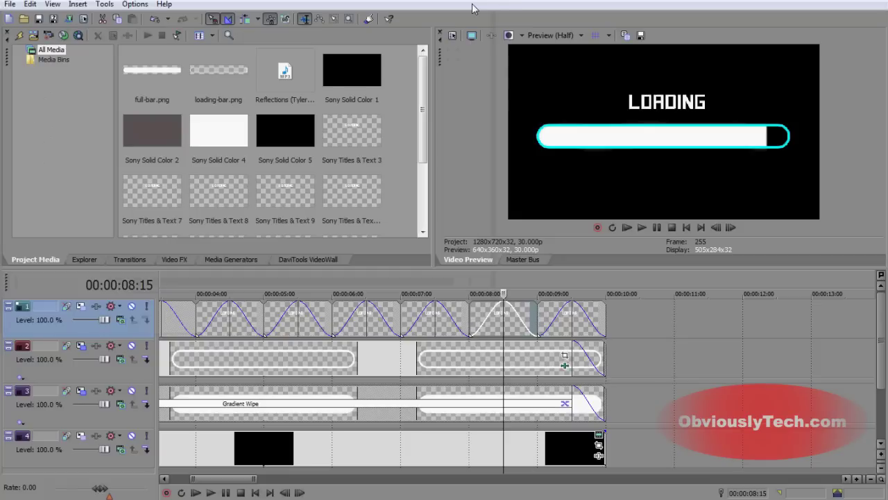
click(599, 445)
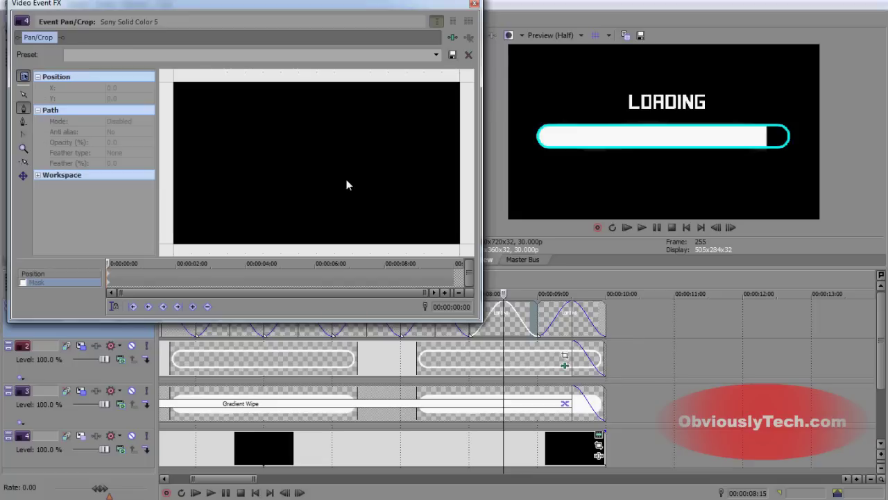
click(476, 5)
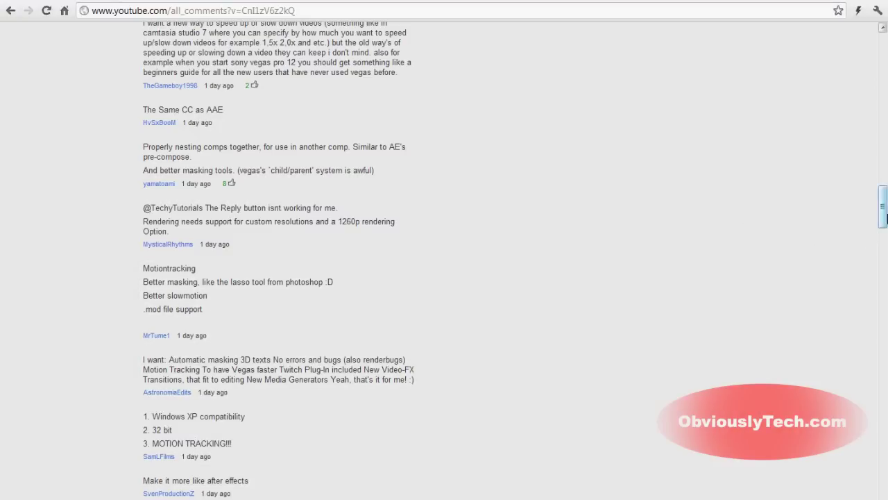
Jump far down the comments to requests like importing mp4 files and easier effect editing.
drag(883, 206, 883, 435)
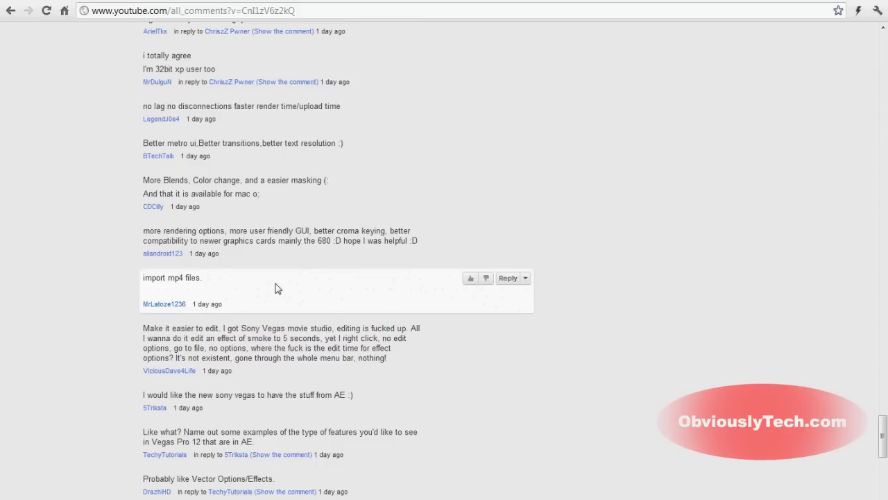
Scroll back up to requests for motion tracking, a fixed chroma keyer and better YouTube upload.
scroll(450, 242, up, 4)
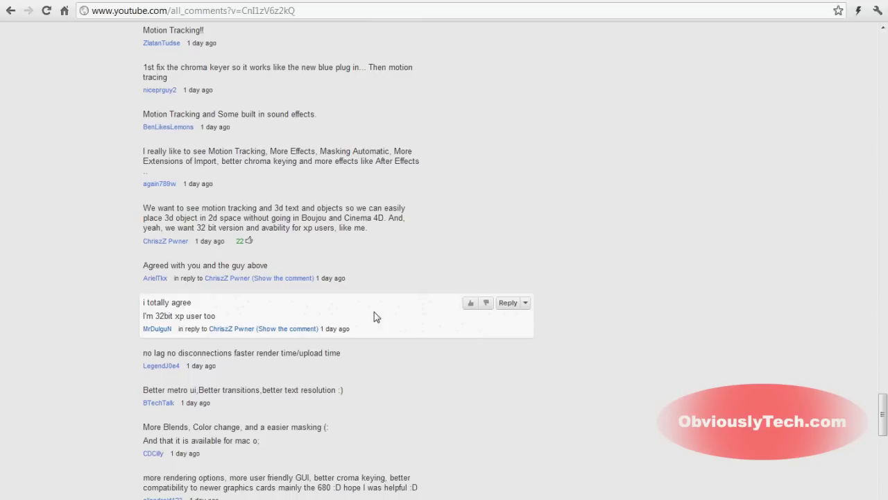
scroll(374, 314, up, 4)
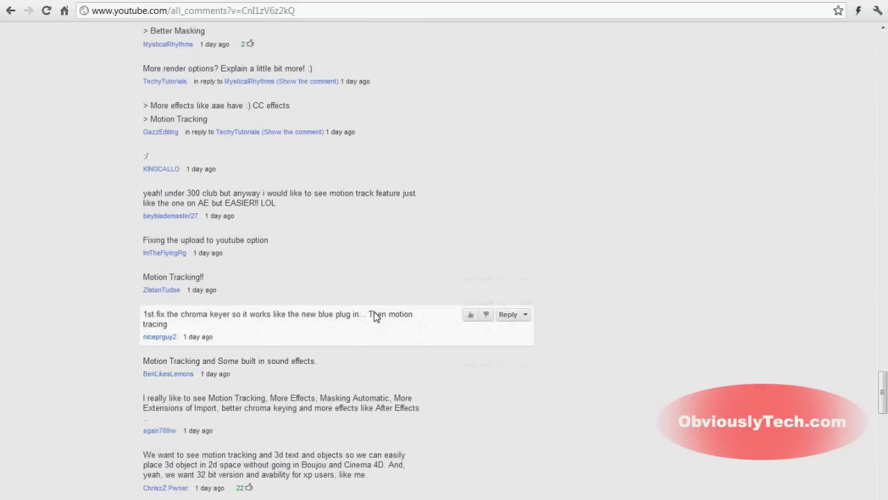
scroll(375, 314, down, 3)
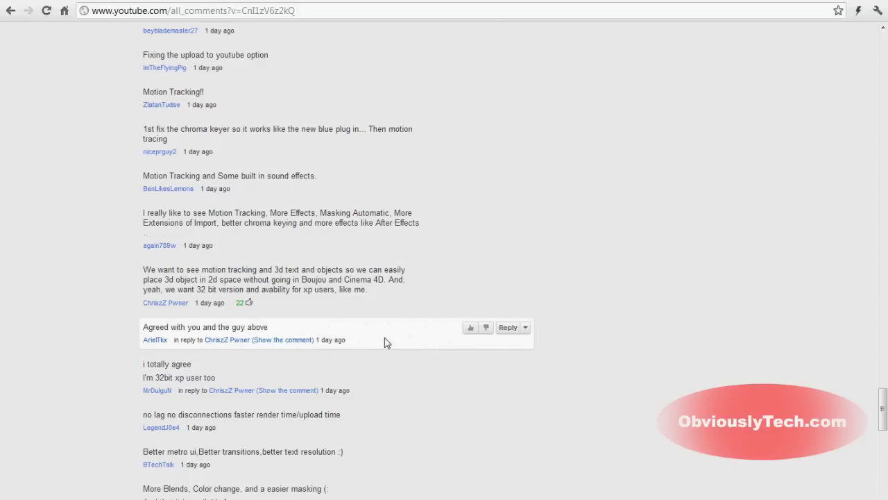
Scroll up to the comments requesting motion tracking, more render options and better masking.
scroll(367, 296, up, 2)
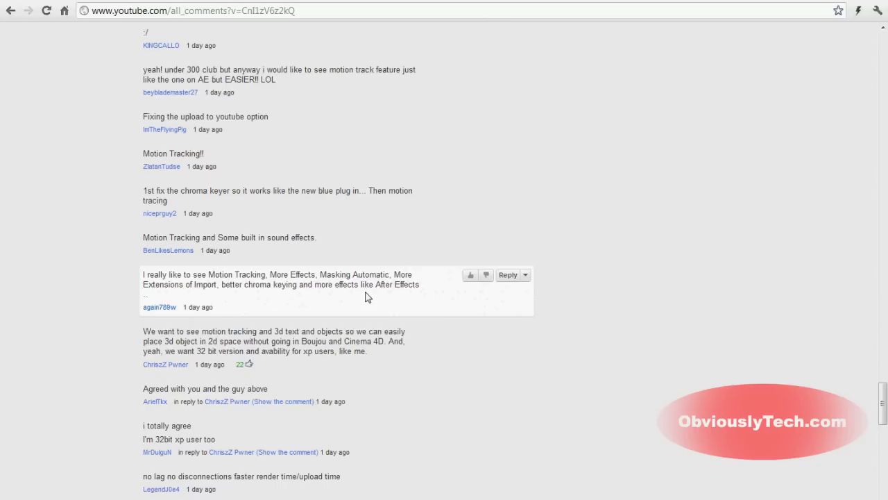
scroll(368, 297, up, 1)
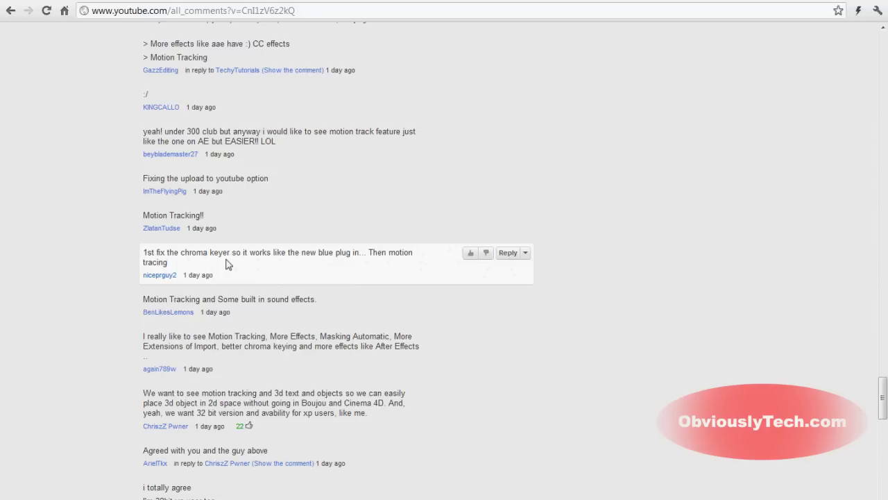
scroll(300, 286, up, 1)
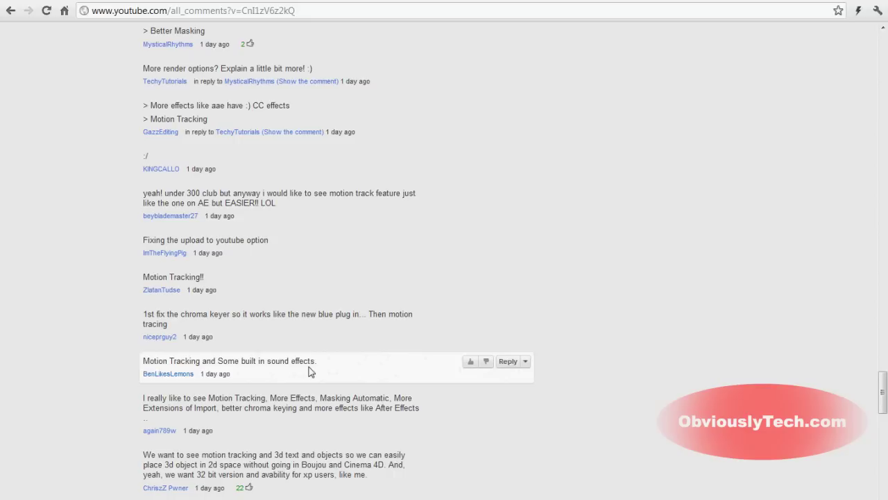
scroll(333, 339, up, 2)
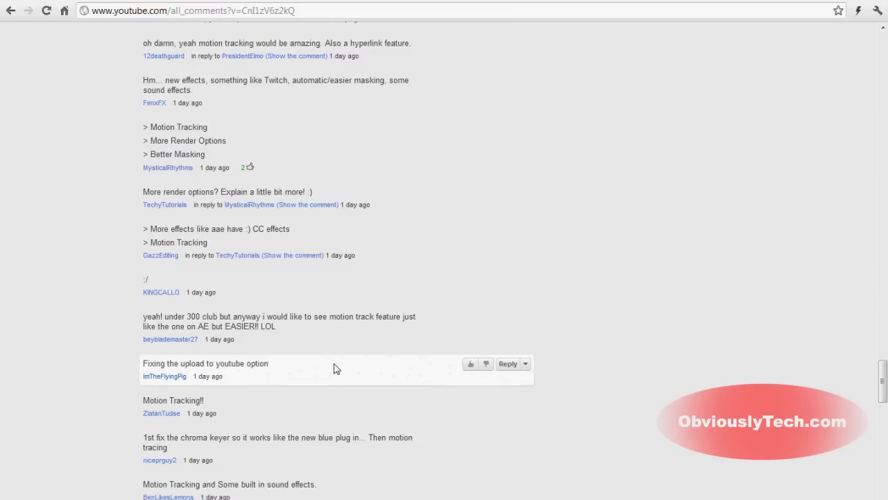
Scroll up past the 'Fixing the upload to youtube option' comment, briefly highlighting its text.
scroll(336, 368, up, 1)
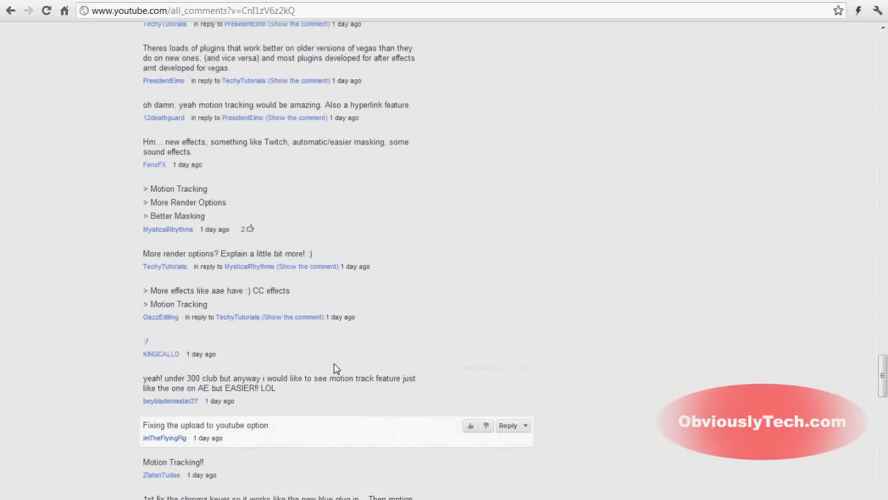
drag(281, 429, 111, 420)
click(104, 416)
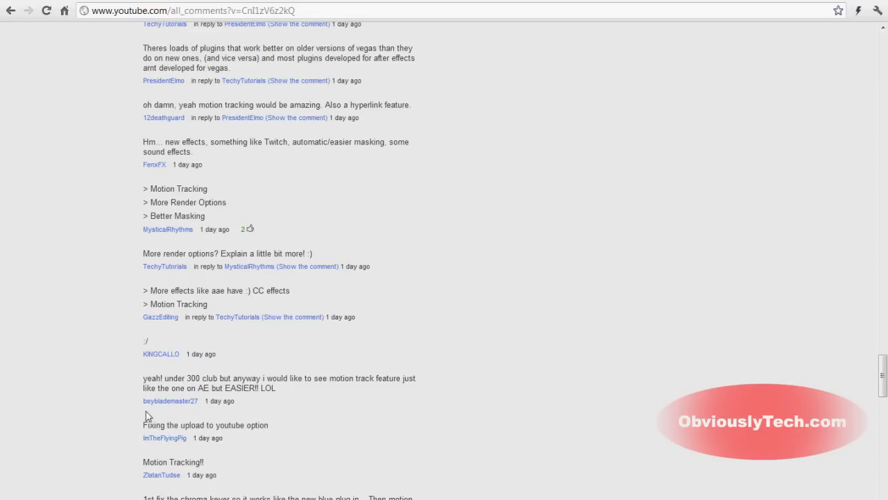
scroll(274, 401, up, 15)
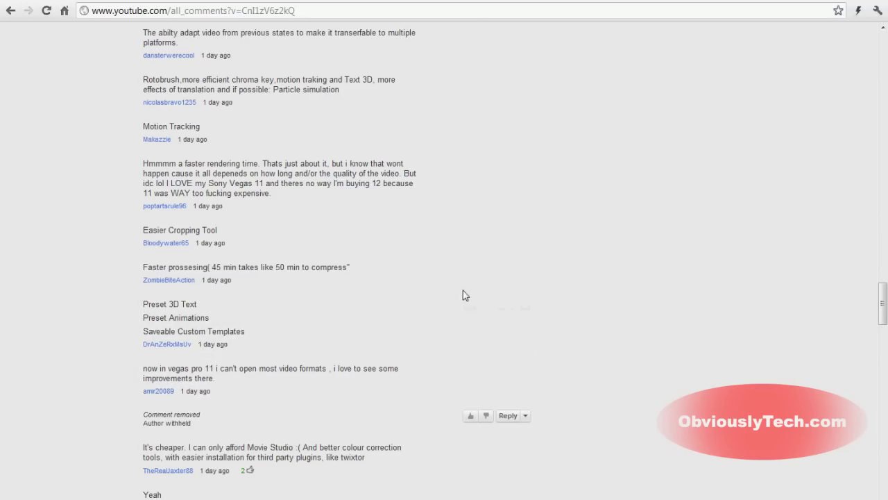
scroll(462, 296, up, 4)
scroll(416, 347, up, 10)
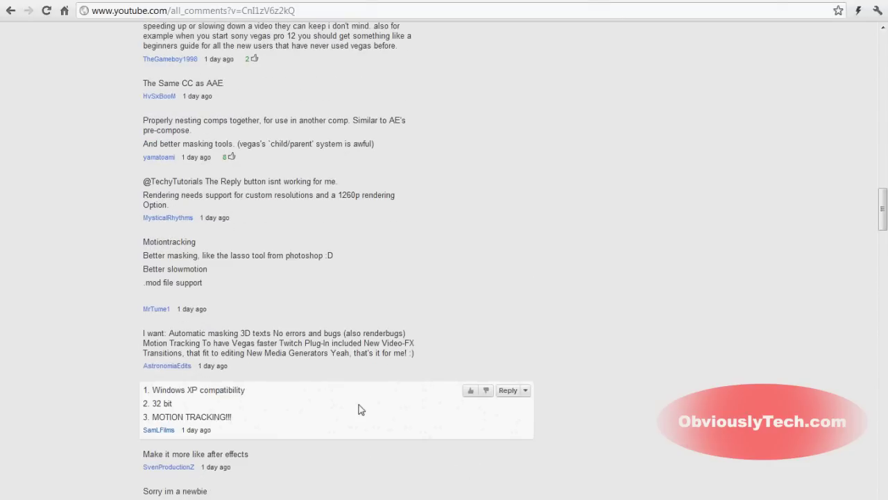
scroll(358, 410, up, 10)
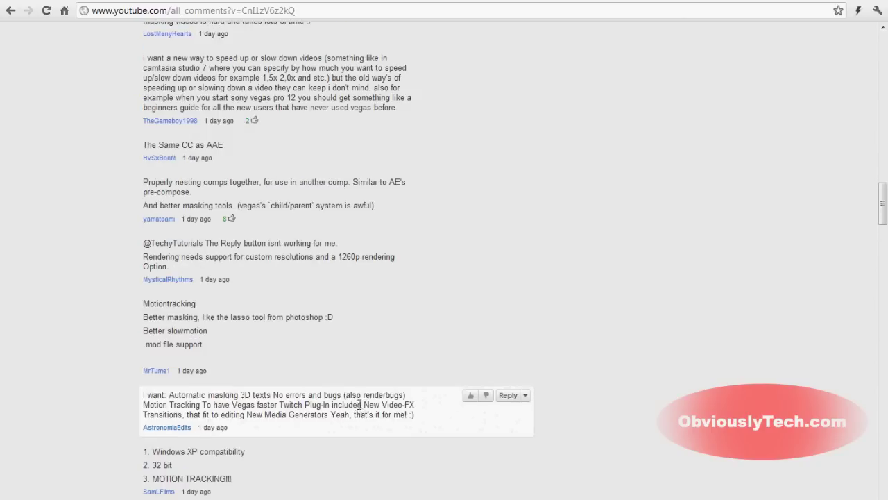
drag(404, 295, 373, 287)
click(306, 314)
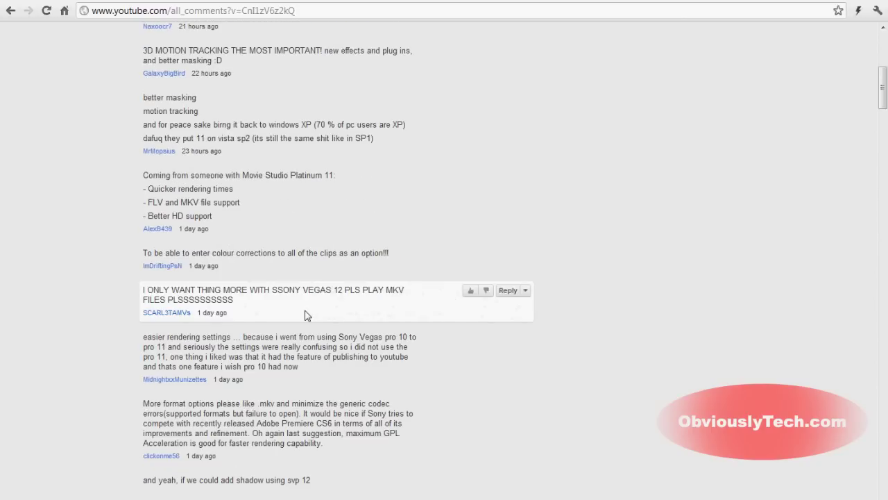
Highlight the FLV/MKV support and quicker rendering requests, then reach the top of All Comments (102).
scroll(306, 314, up, 4)
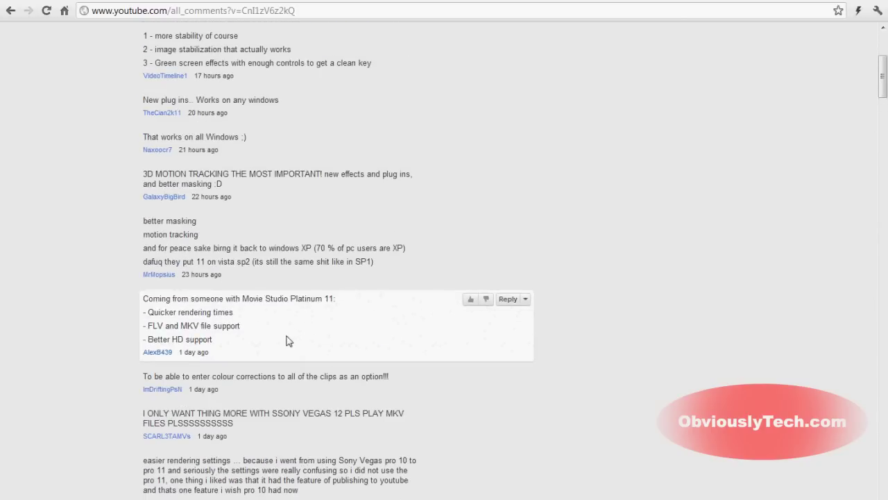
drag(290, 340, 150, 325)
click(249, 334)
drag(236, 314, 146, 311)
click(146, 312)
scroll(389, 282, up, 3)
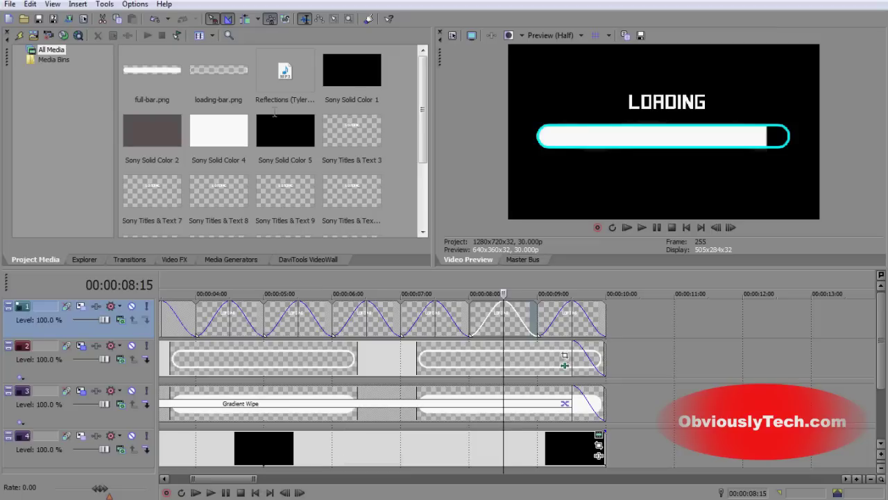
Show the Transitions list, 3D Blinds through Slide, and dismiss the View menu unused.
click(129, 259)
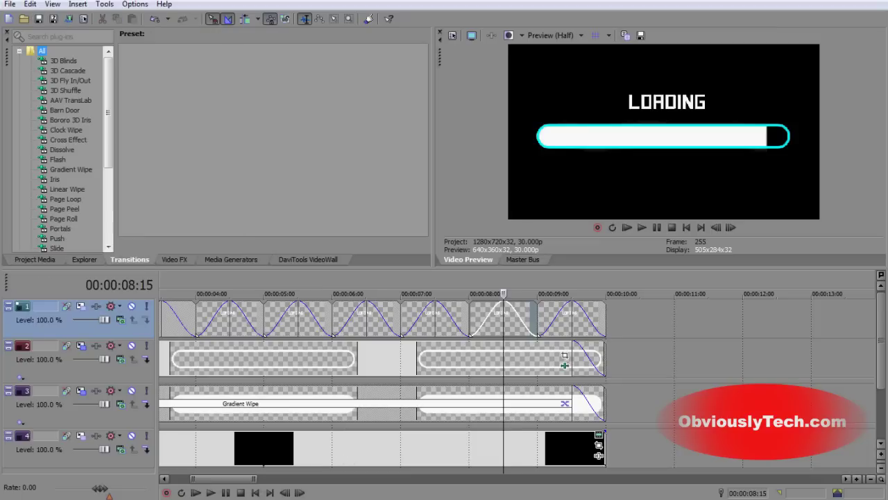
click(52, 4)
click(97, 227)
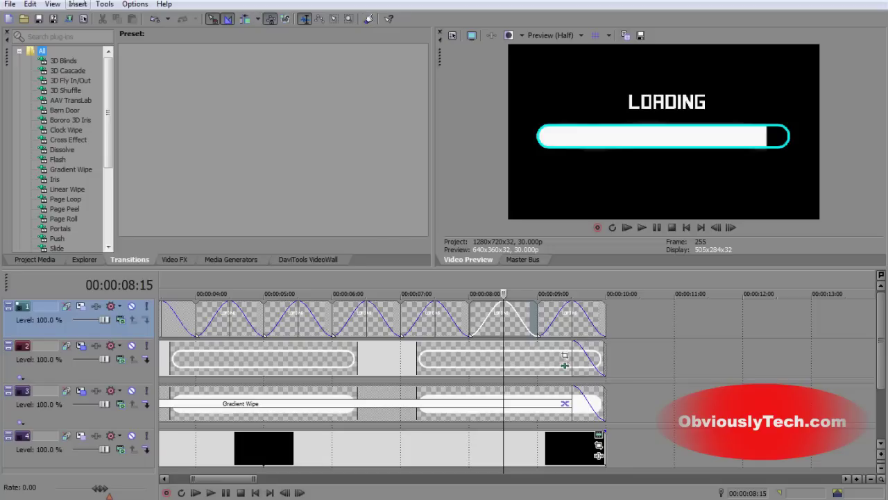